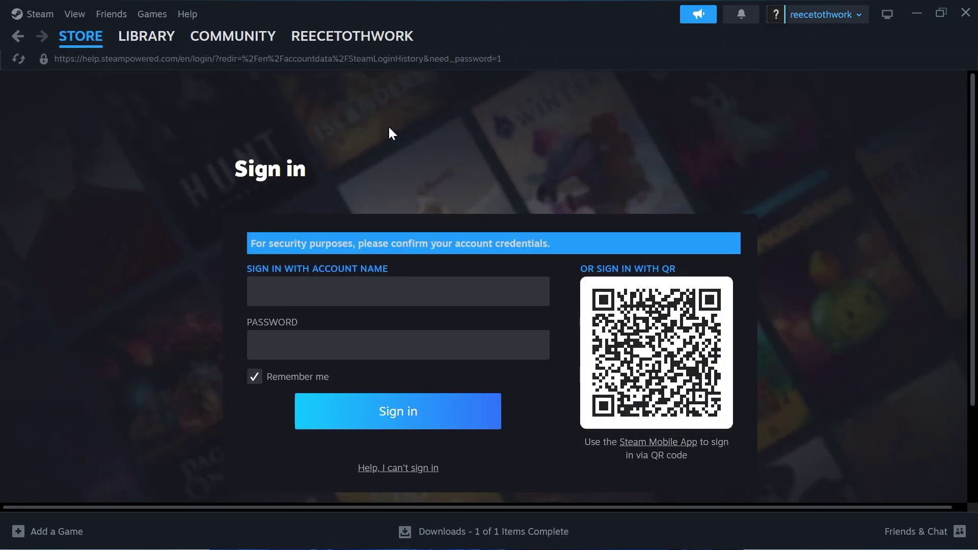
From the Steam Library, open the Add a Non-Steam Game list, then browse and cancel the file picker
left_click(151, 39)
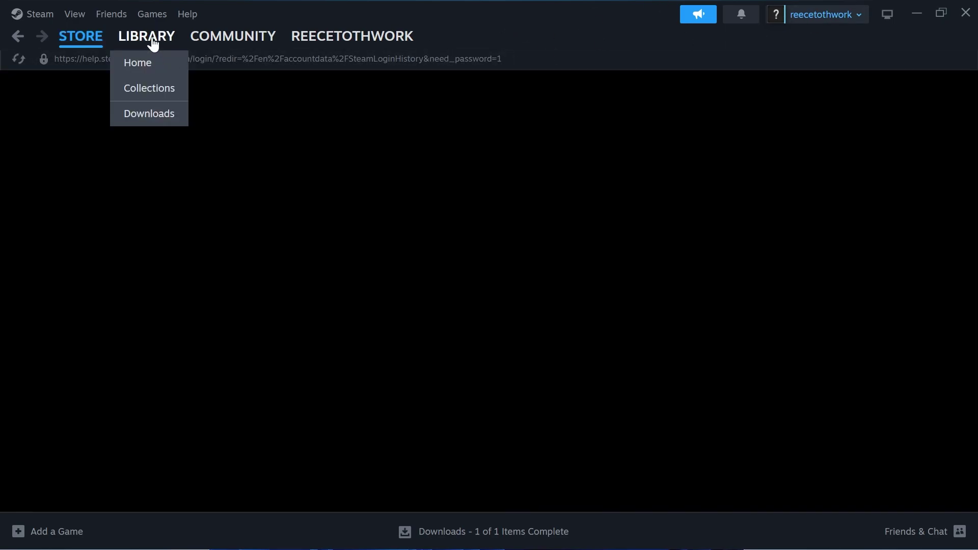
left_click(55, 538)
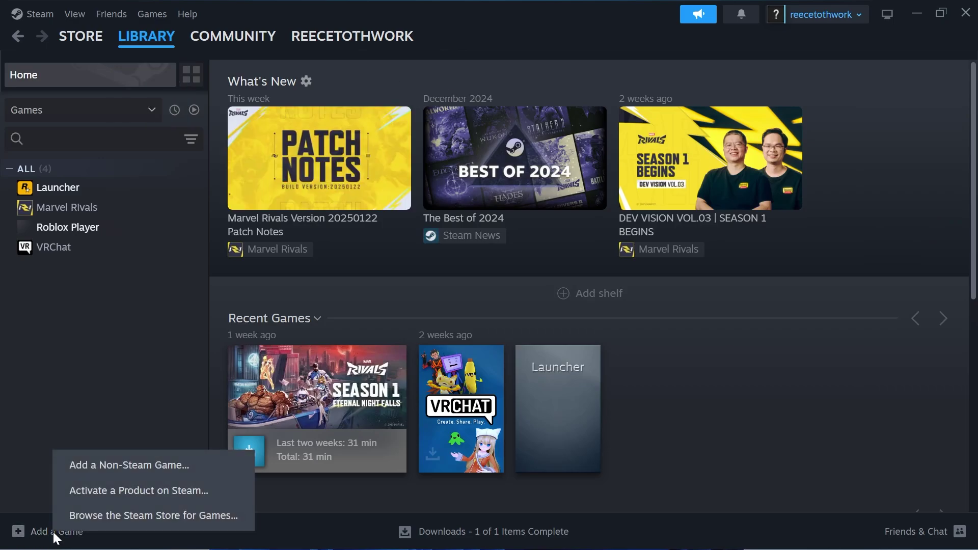
left_click(145, 470)
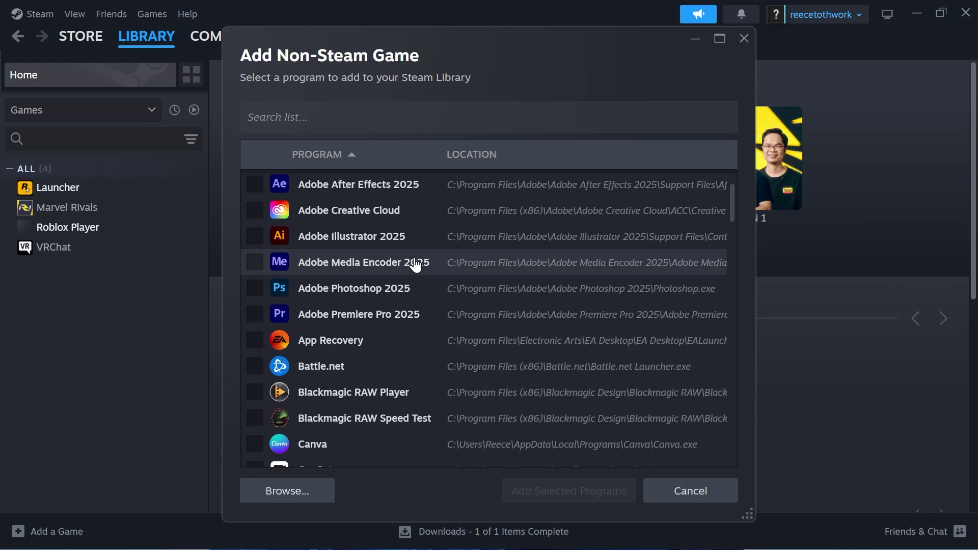
scroll(406, 269, "down", 4)
scroll(406, 270, "down", 2)
scroll(405, 270, "down", 4)
scroll(404, 271, "down", 3)
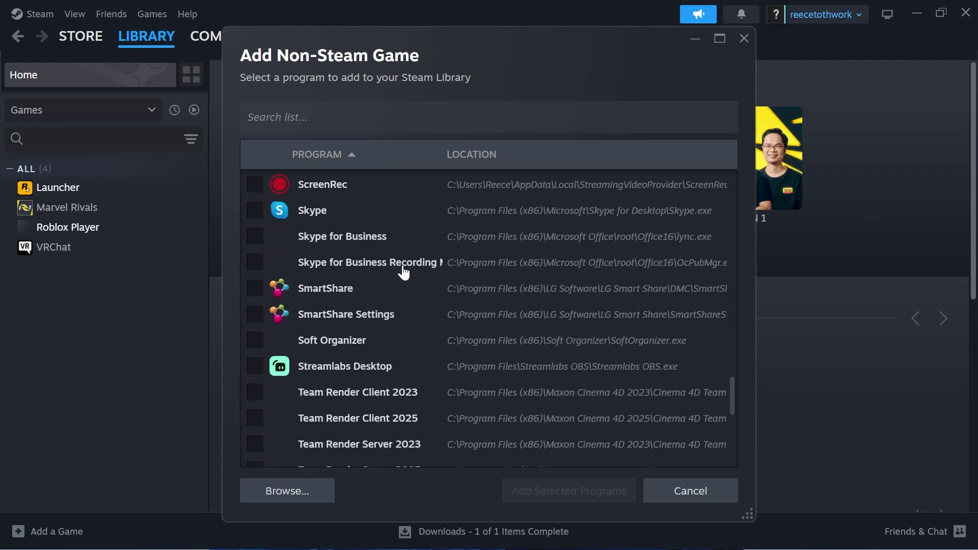
scroll(384, 297, "down", 2)
scroll(383, 296, "up", 5)
scroll(394, 275, "up", 10)
scroll(365, 257, "down", 2)
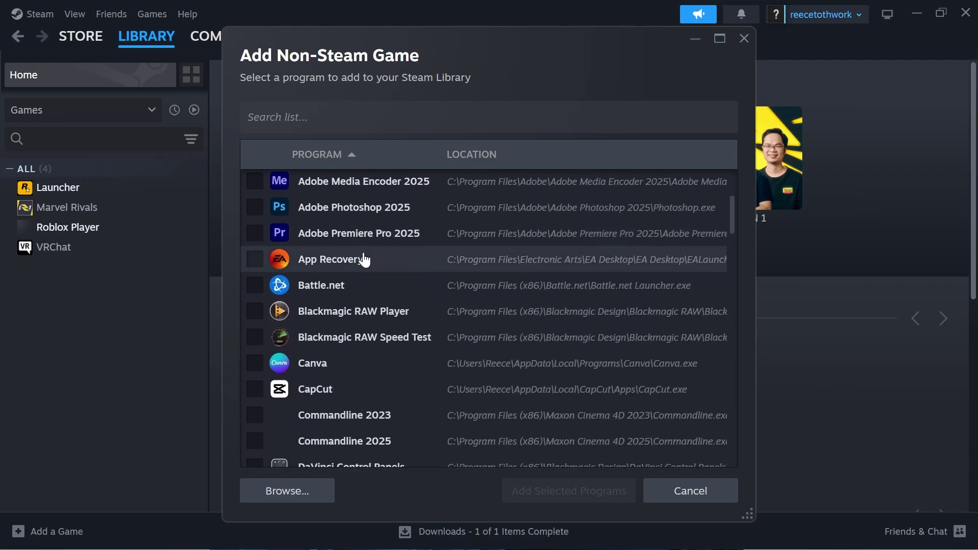
scroll(356, 268, "down", 3)
scroll(352, 279, "down", 2)
scroll(351, 280, "down", 4)
scroll(356, 272, "down", 2)
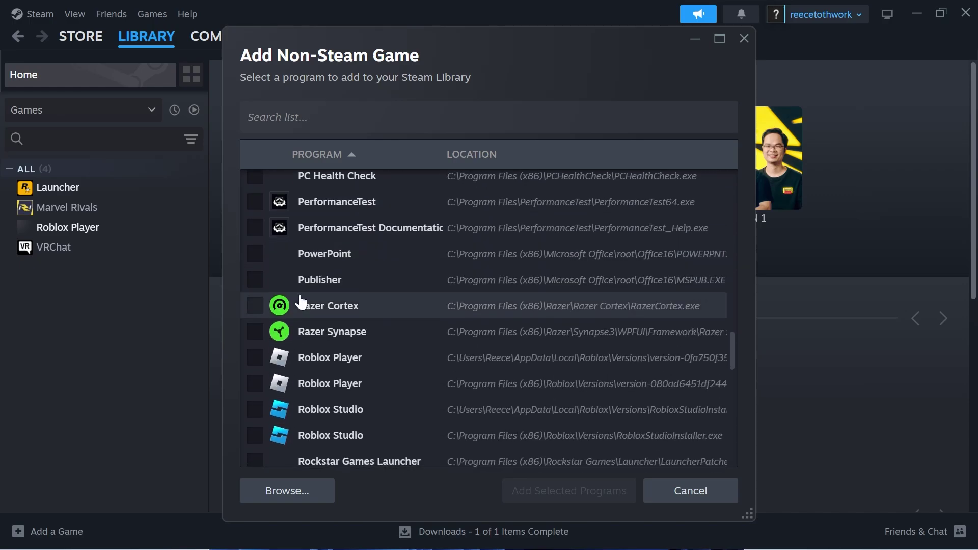
scroll(306, 301, "down", 3)
scroll(400, 252, "down", 3)
scroll(383, 306, "down", 3)
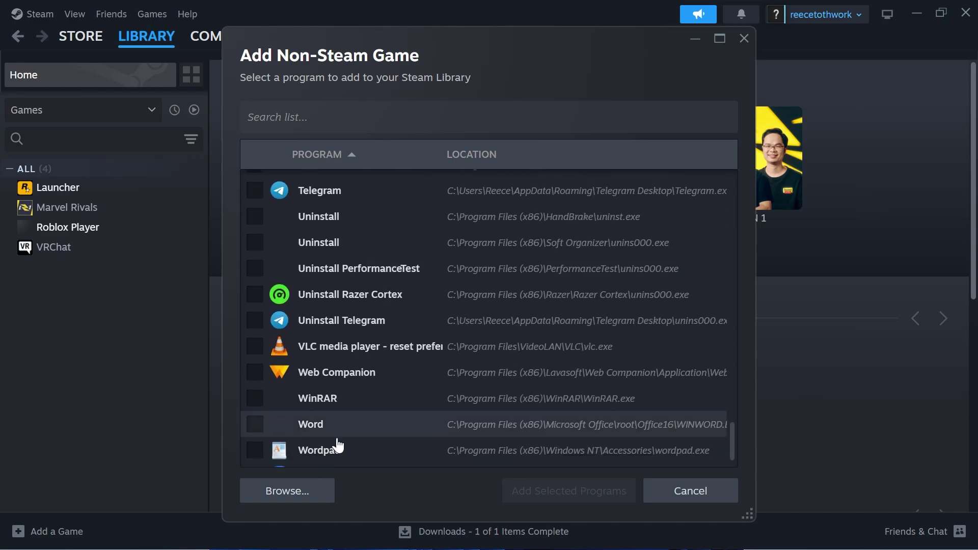
left_click(279, 495)
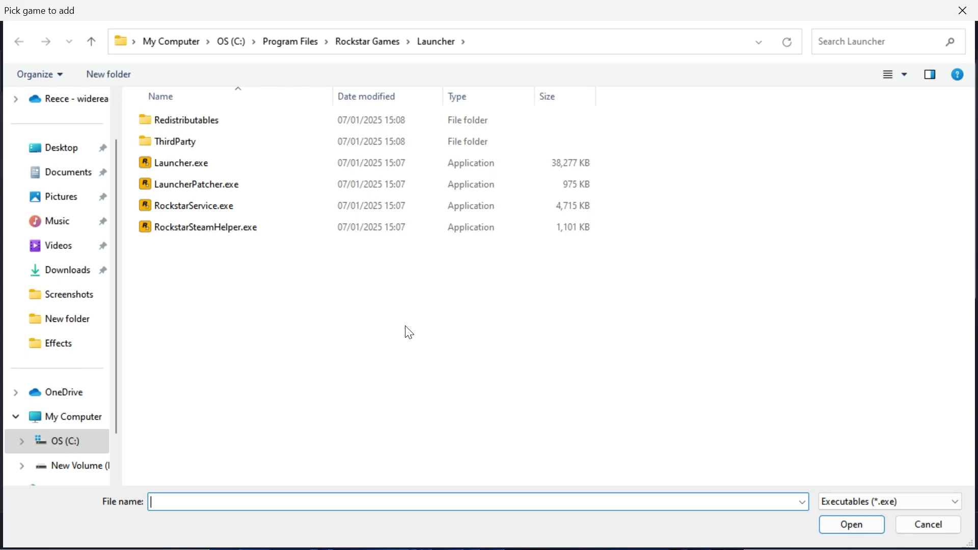
left_click(963, 10)
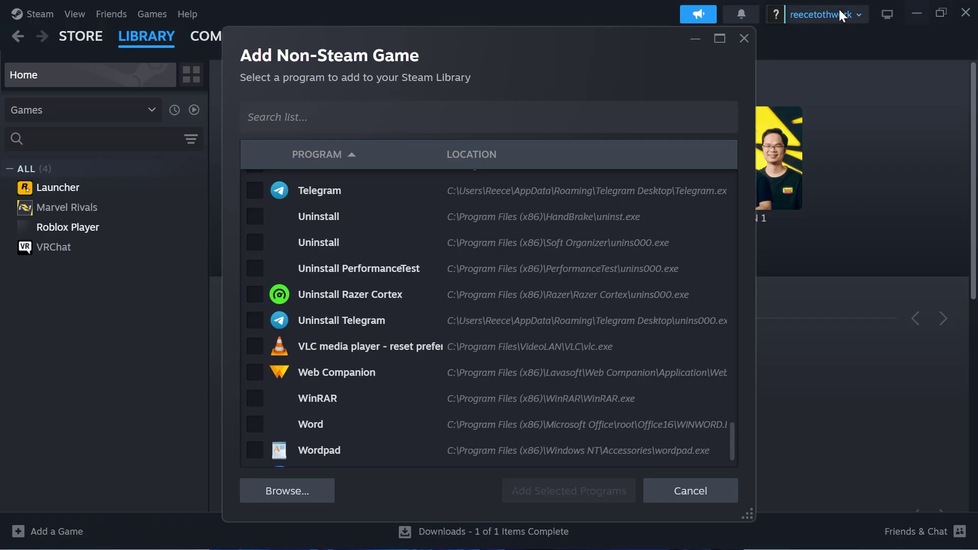
Minimise Steam and open Fortnite's Manage settings in the Epic Games Launcher Library
left_click(916, 13)
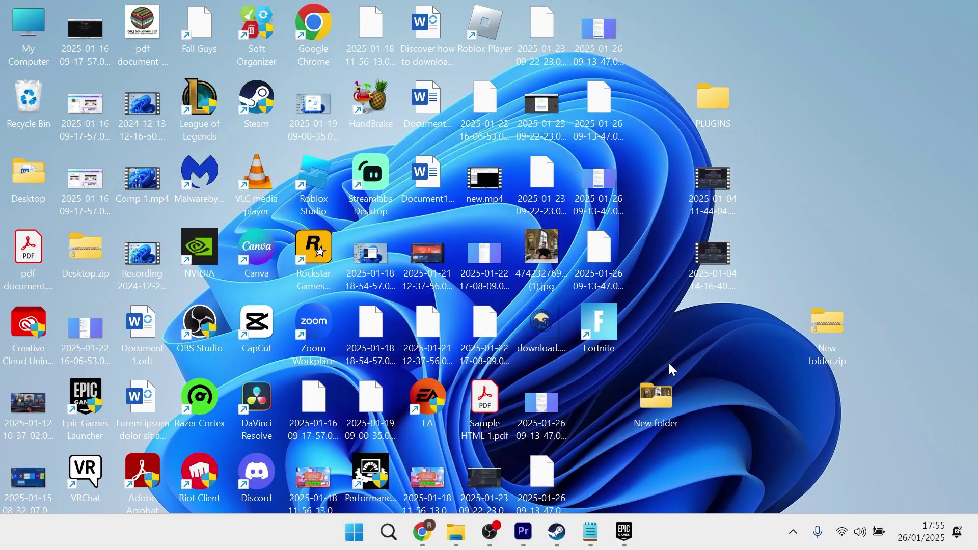
left_click(625, 533)
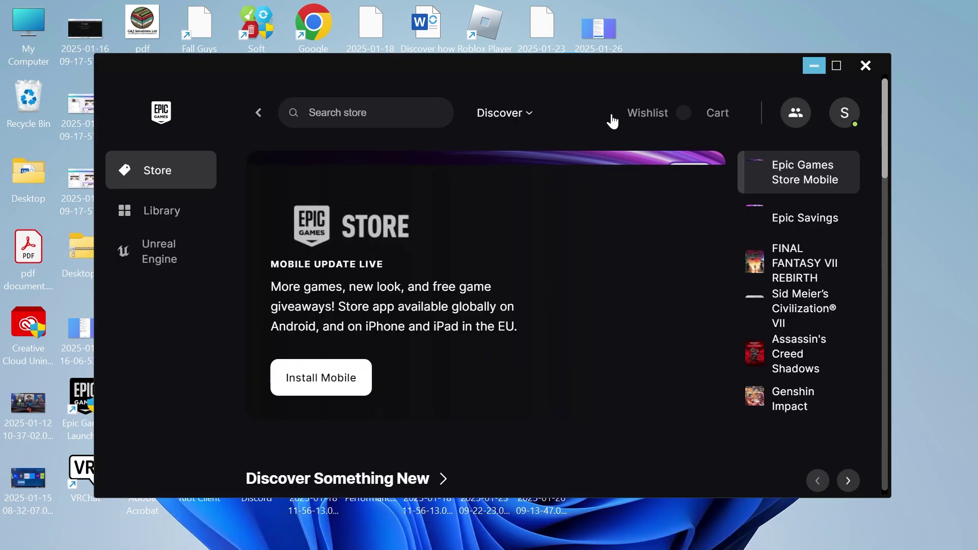
left_click(162, 214)
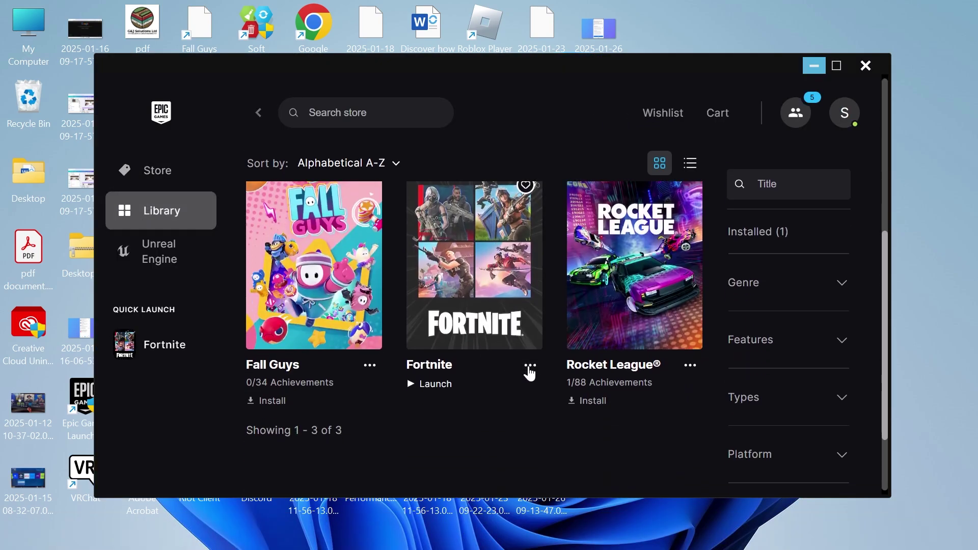
left_click(529, 366)
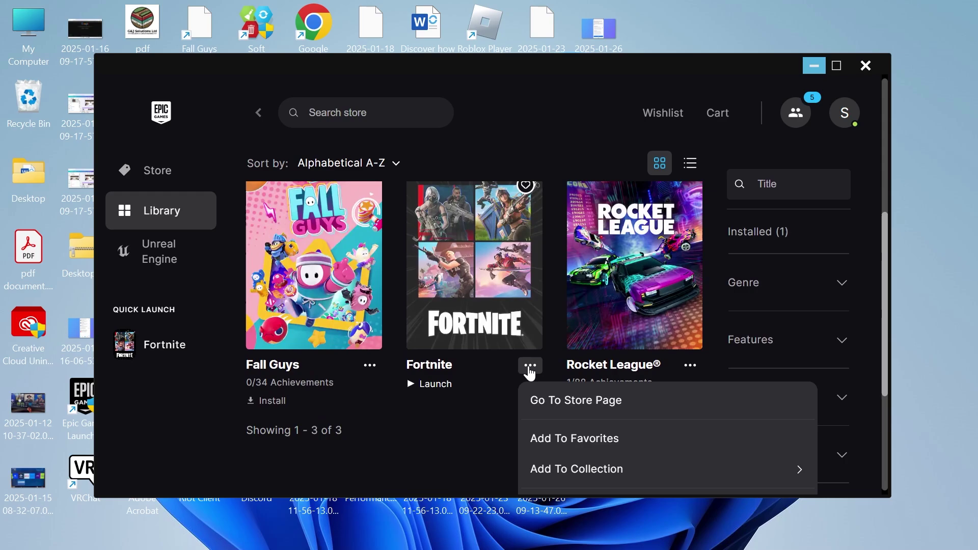
scroll(563, 421, "down", 2)
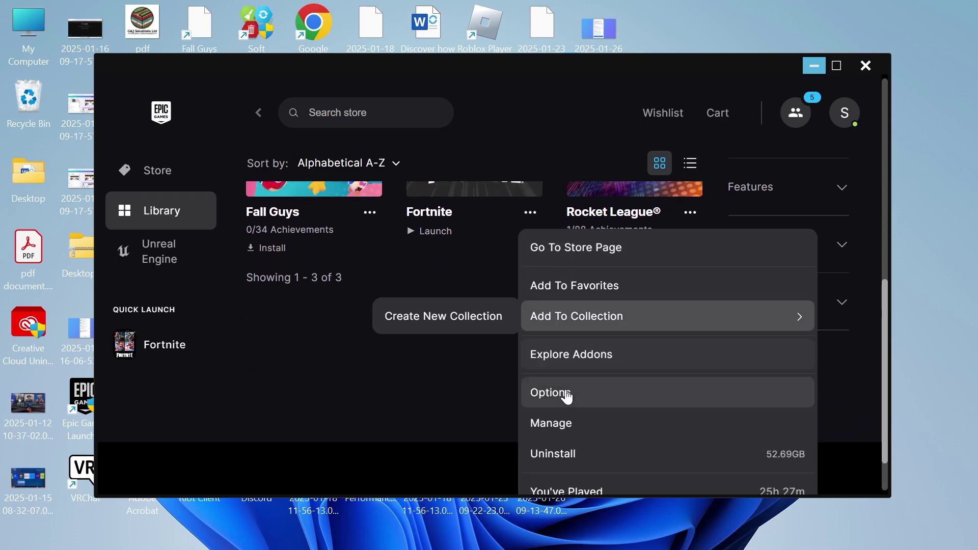
left_click(572, 429)
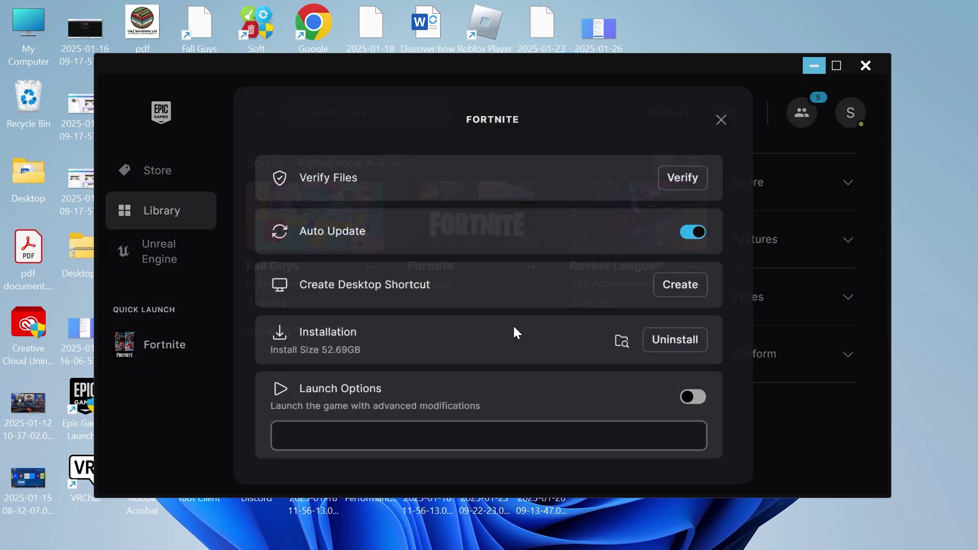
Open Fortnite's install location and navigate into FortniteGame\Binaries\Win64
left_click(620, 342)
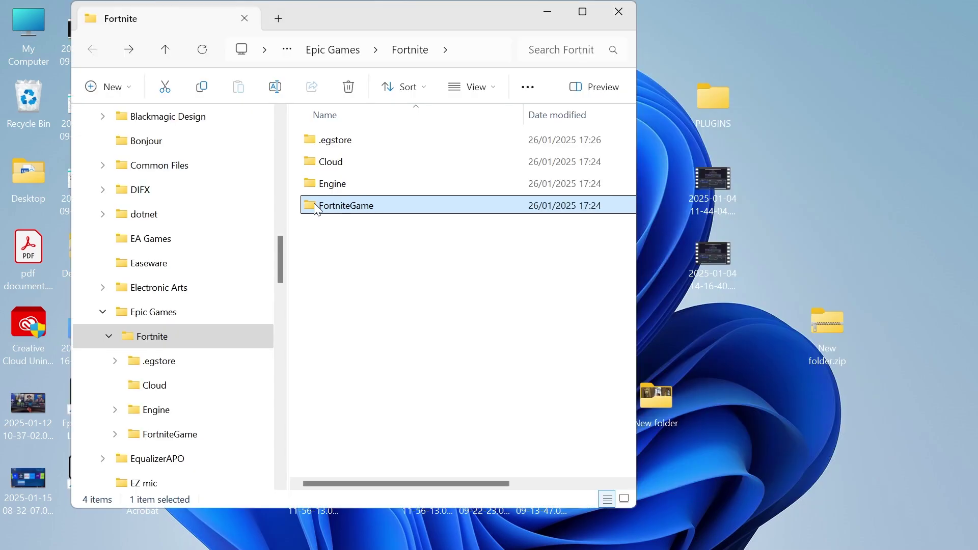
double_click(314, 206)
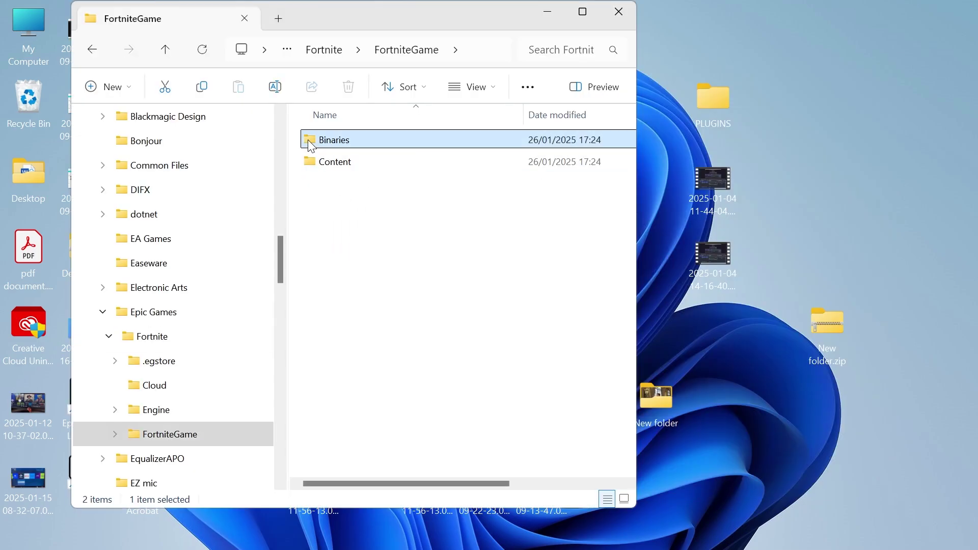
double_click(321, 143)
double_click(332, 161)
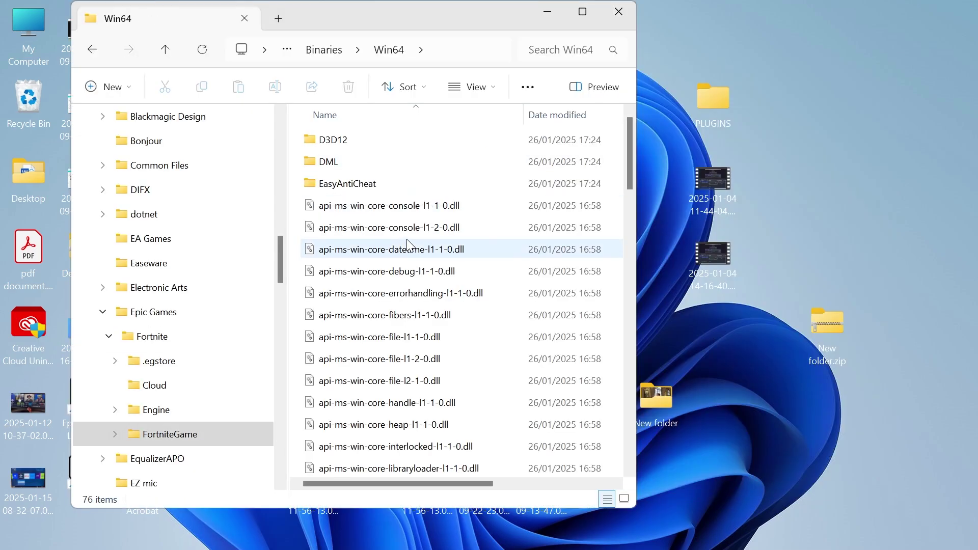
scroll(415, 247, "down", 10)
scroll(426, 234, "down", 2)
scroll(398, 235, "up", 1)
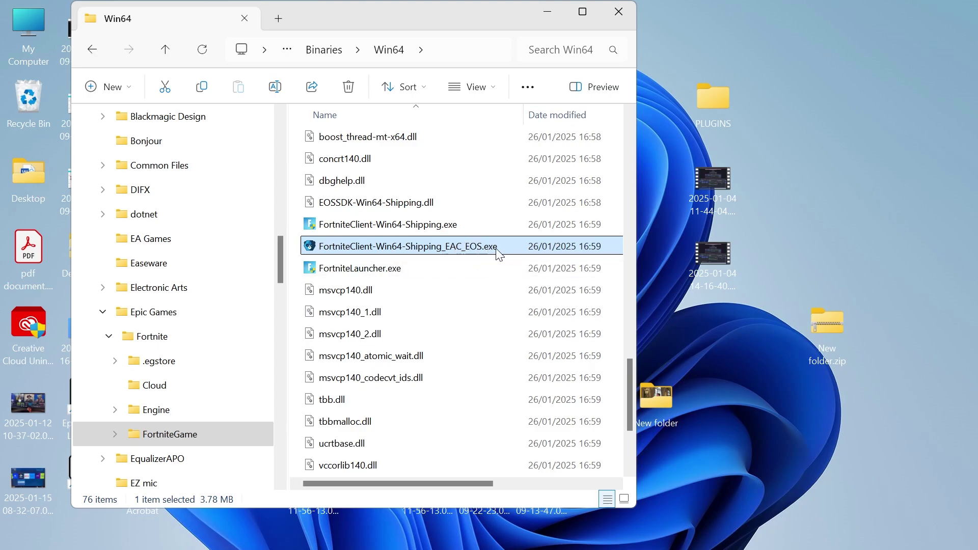
Copy the Win64 folder's full path from the address bar
left_click(441, 49)
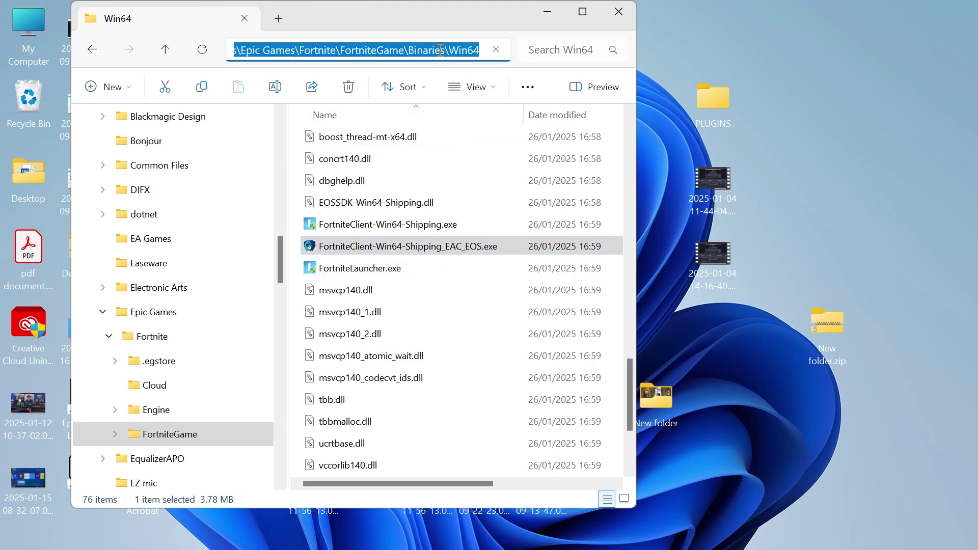
right_click(366, 51)
left_click(415, 97)
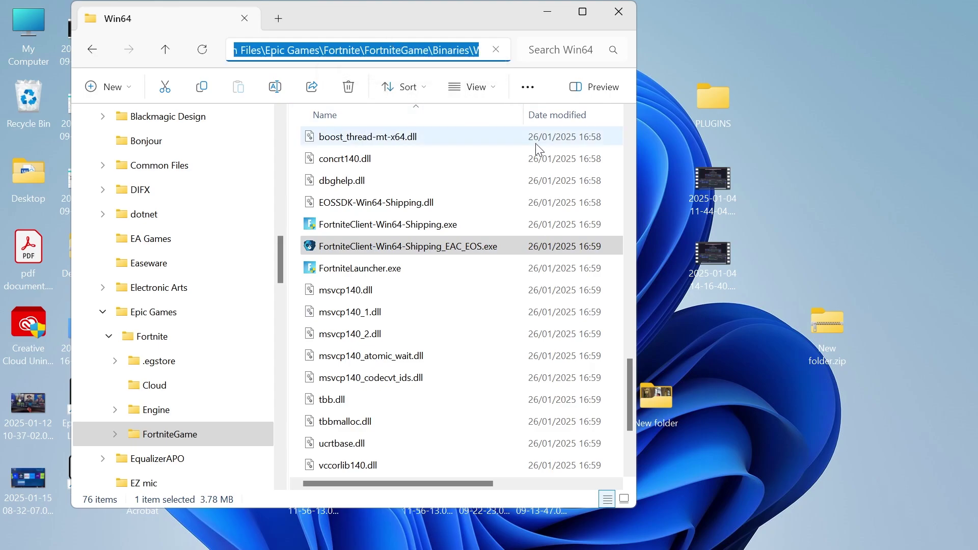
Back in Steam, browse to the pasted Win64 path and pick FortniteClient-Win64-Shipping_EAC_EOS.exe
mouse_move(489, 548)
left_click(556, 532)
left_click(626, 464)
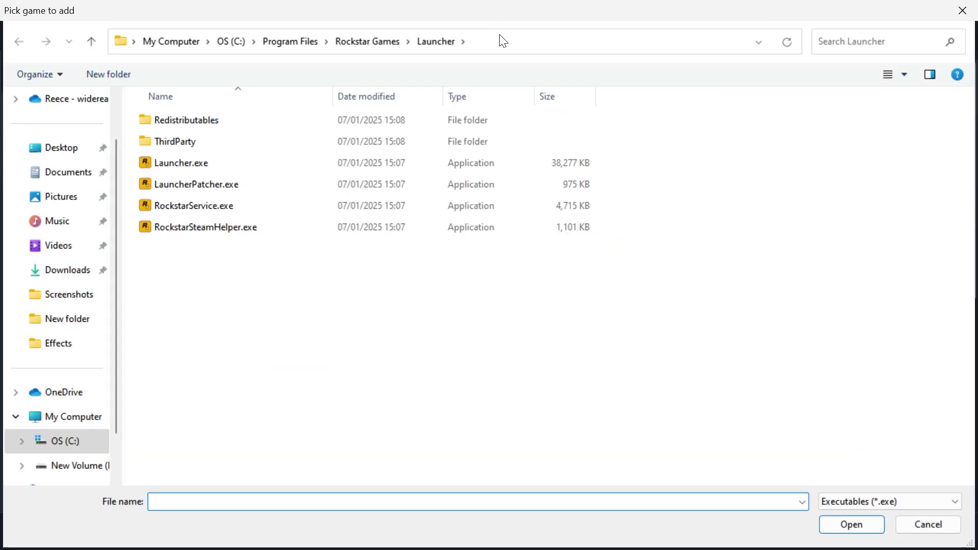
left_click(502, 42)
key("BackSpace")
key("ctrl+v")
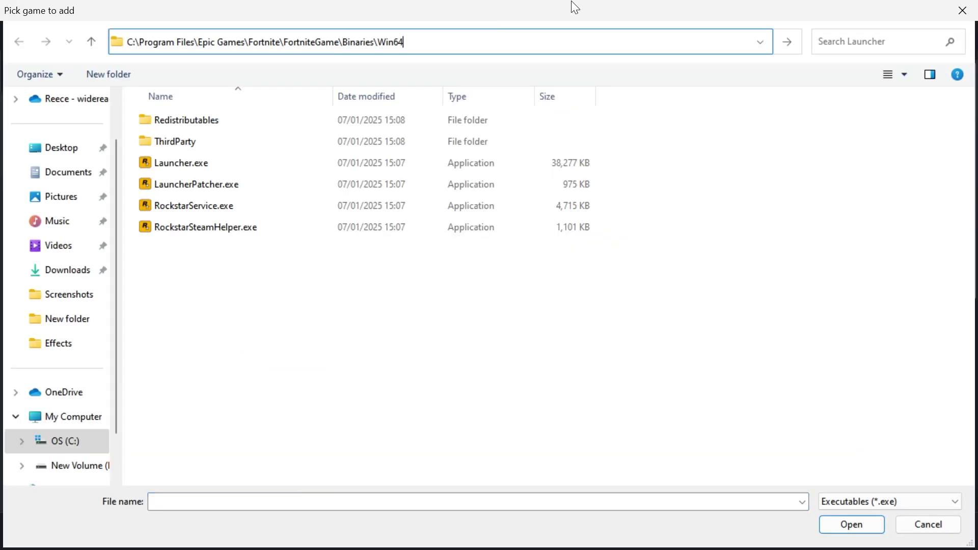
key("Return")
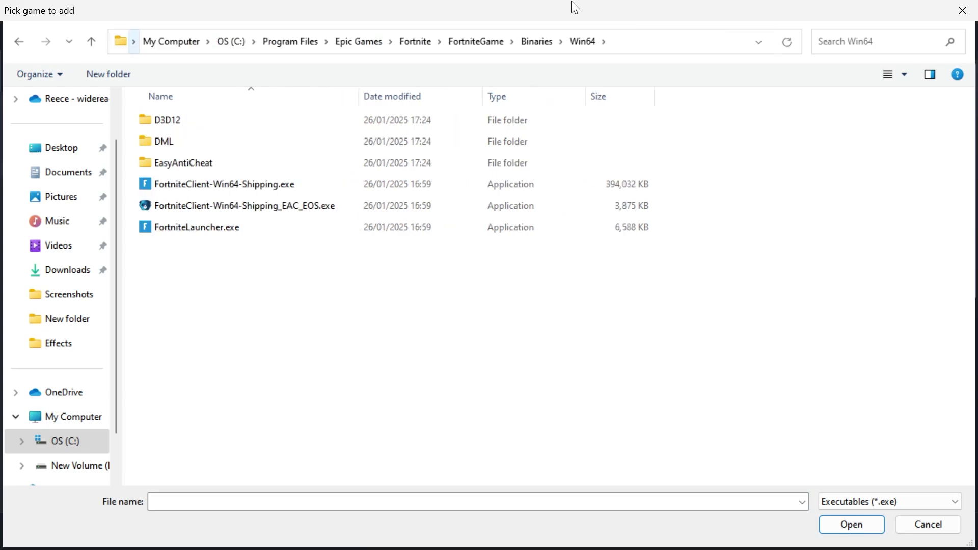
left_click(197, 207)
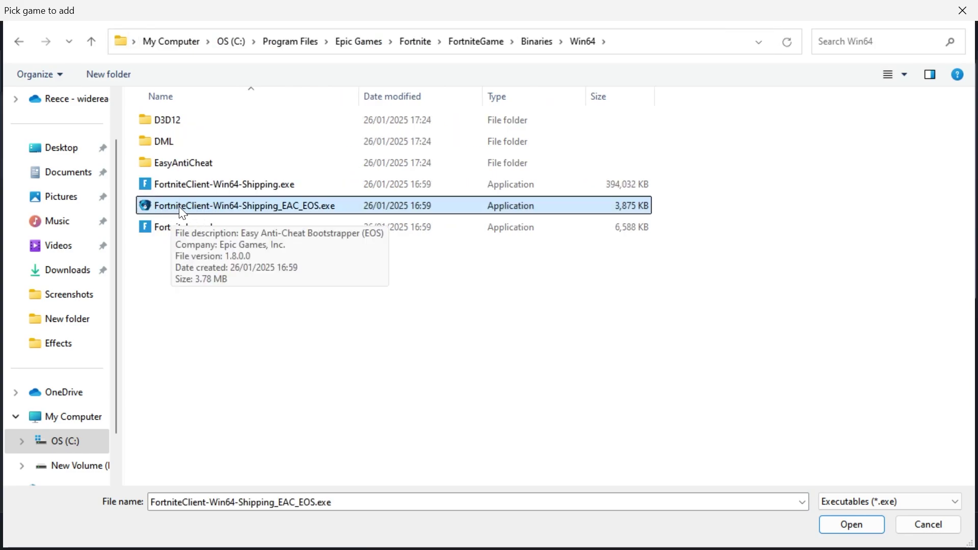
double_click(321, 211)
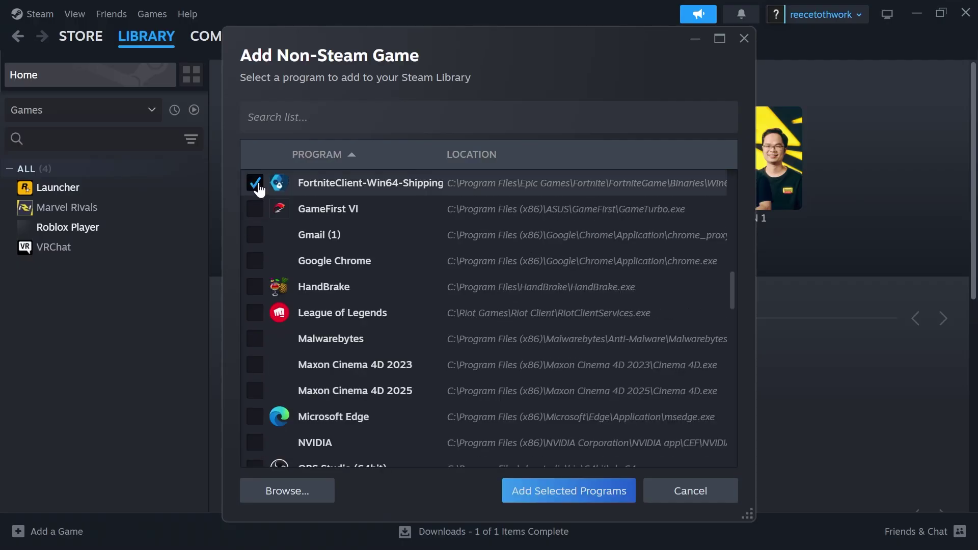
Add the checked FortniteClient program to the library and launch it with Play
left_click(549, 496)
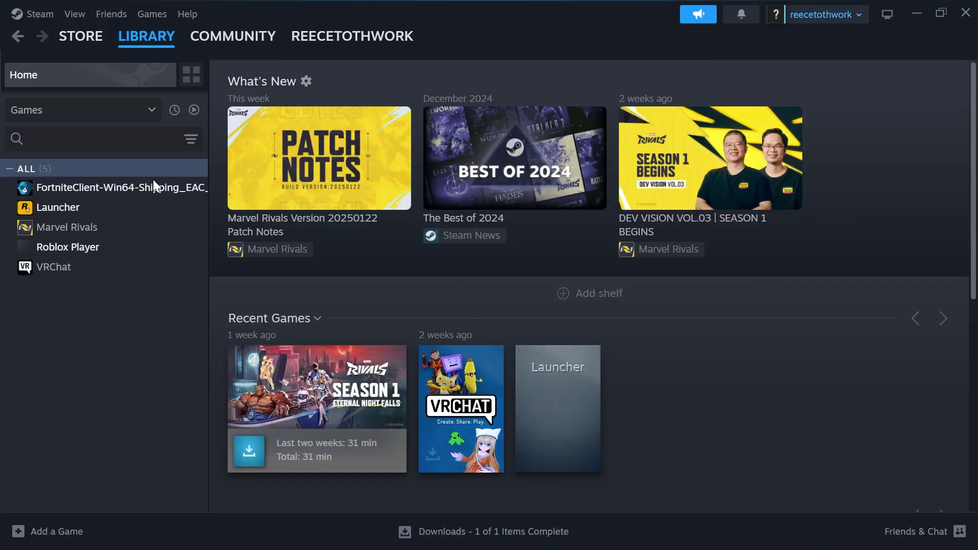
right_click(122, 188)
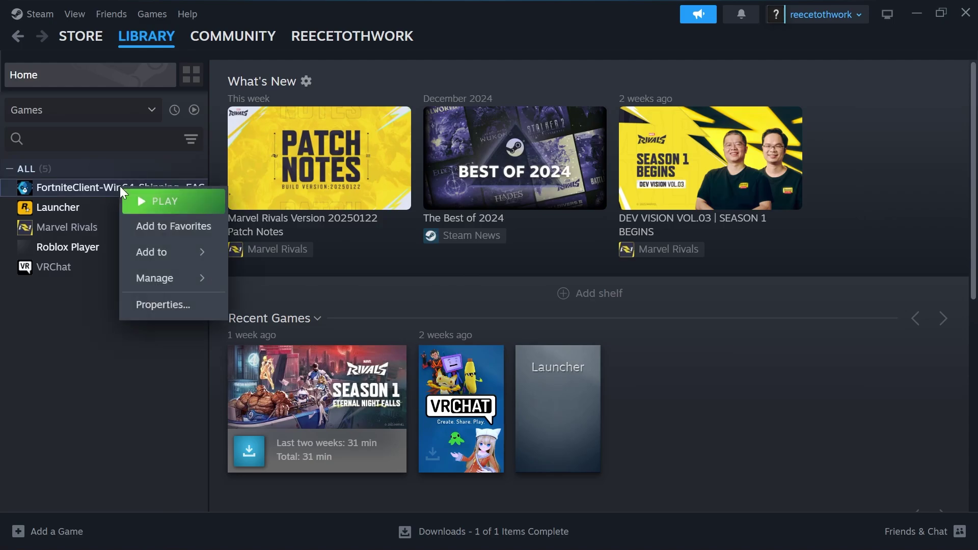
left_click(168, 207)
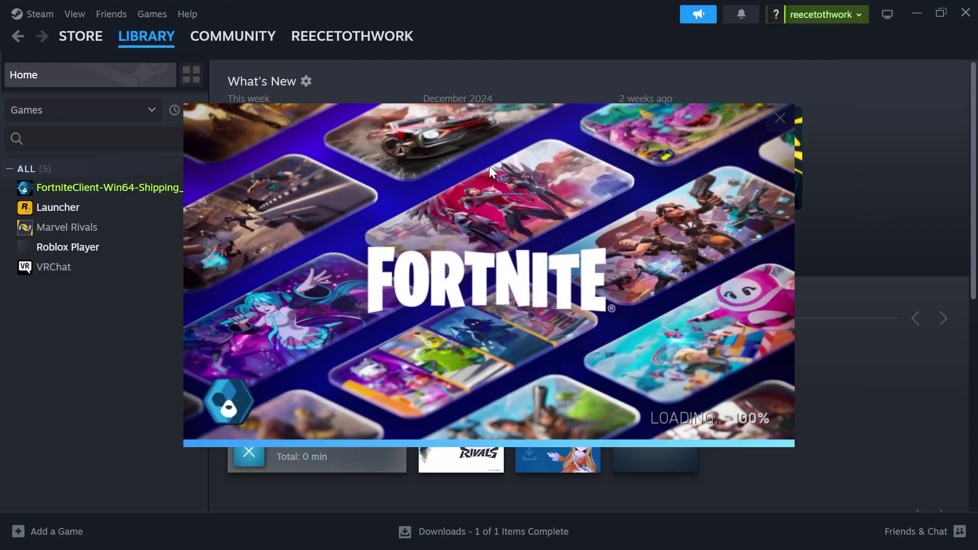